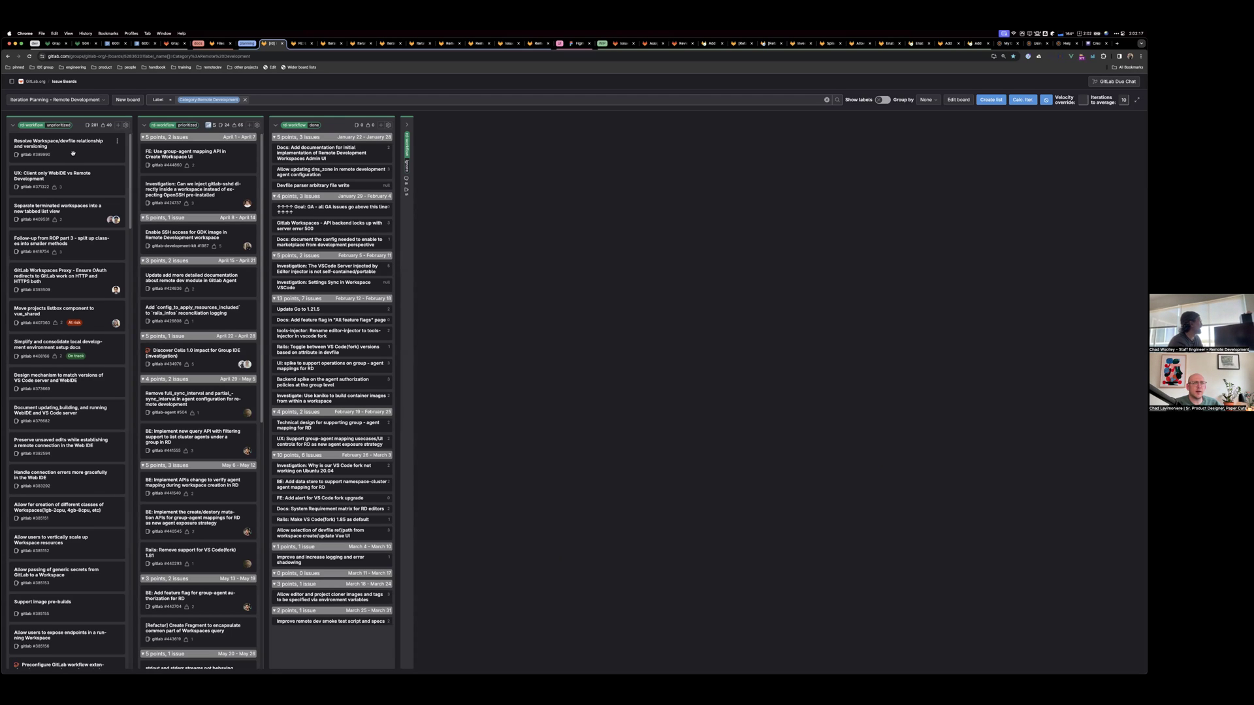
# Open the 'Separate terminated workspaces into a new tabbed list view' issue in its own browser tab
pyautogui.click(76, 208)
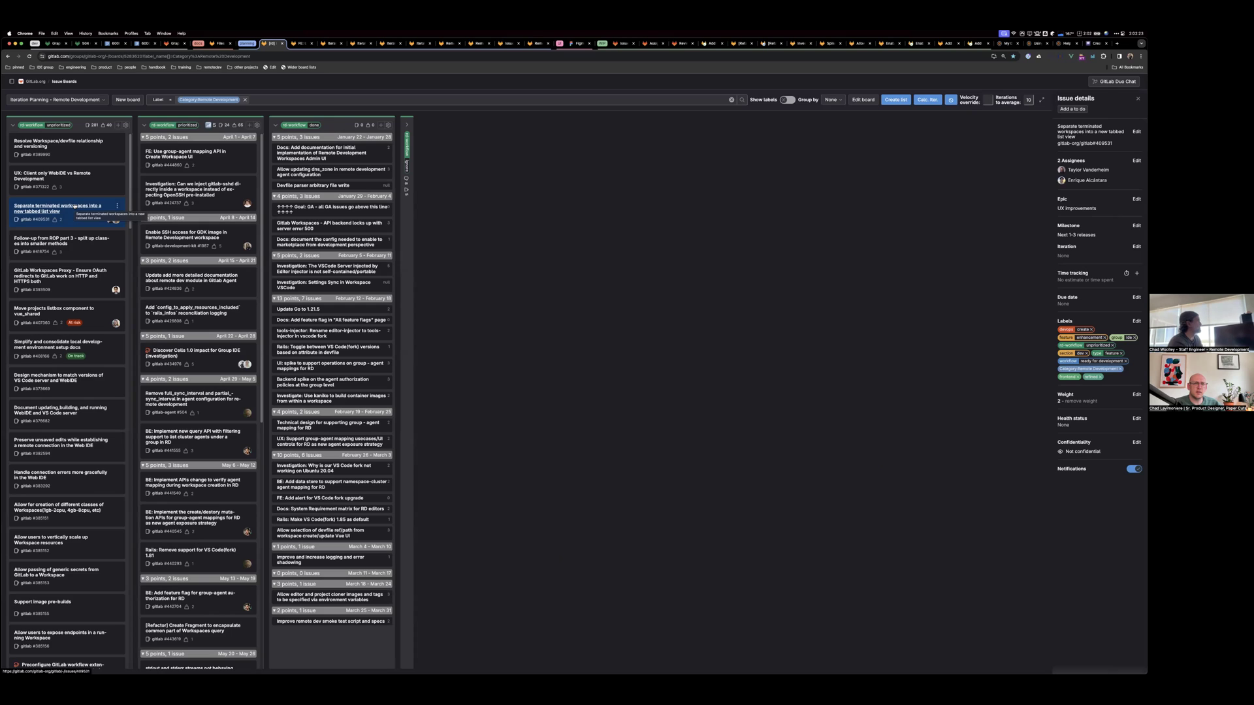
pyautogui.keyDown('super'); pyautogui.click(74, 206); pyautogui.keyUp('super')
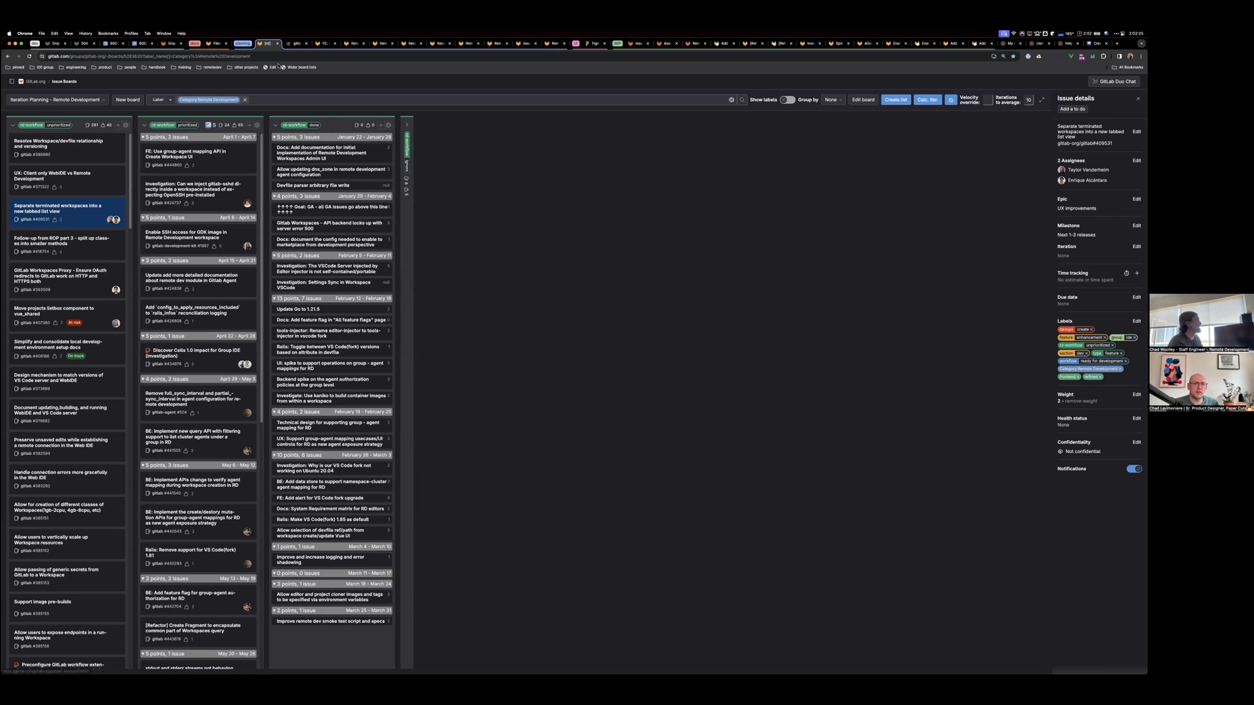
pyautogui.click(296, 43)
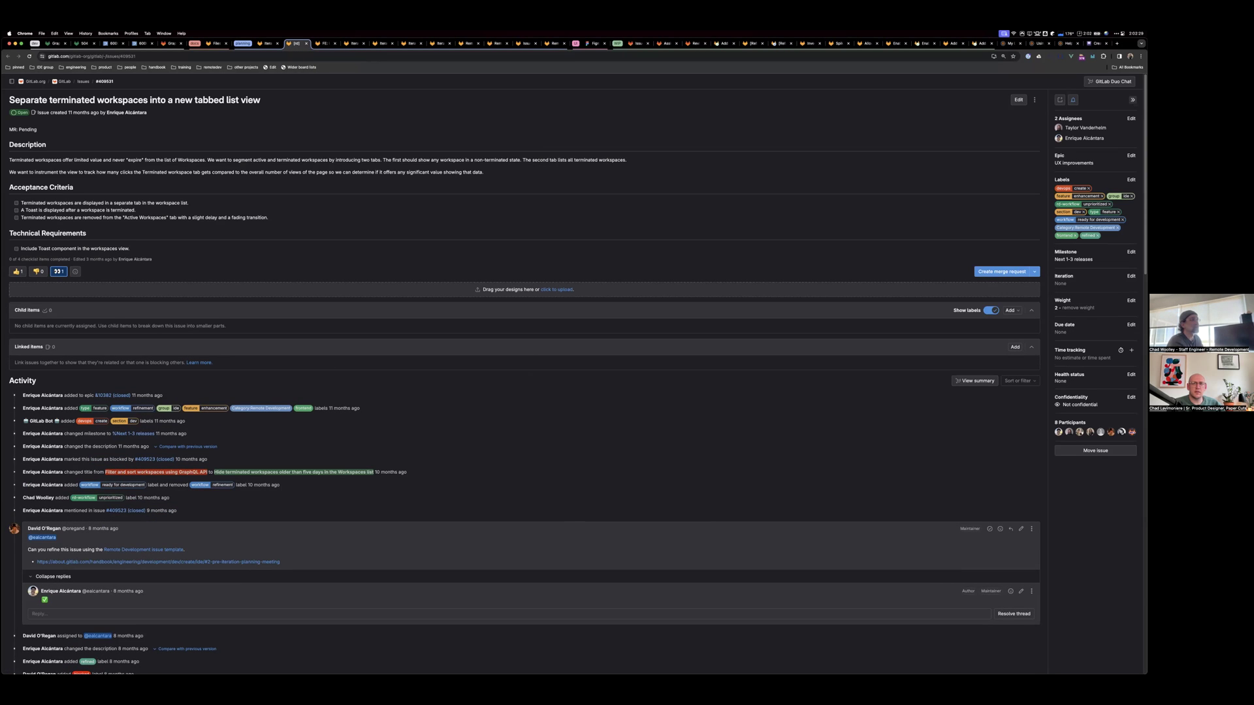
# Start a new comment with the /label quick action for ~"rd-workflow::prioritized"
pyautogui.scroll(-2, 214, 595)
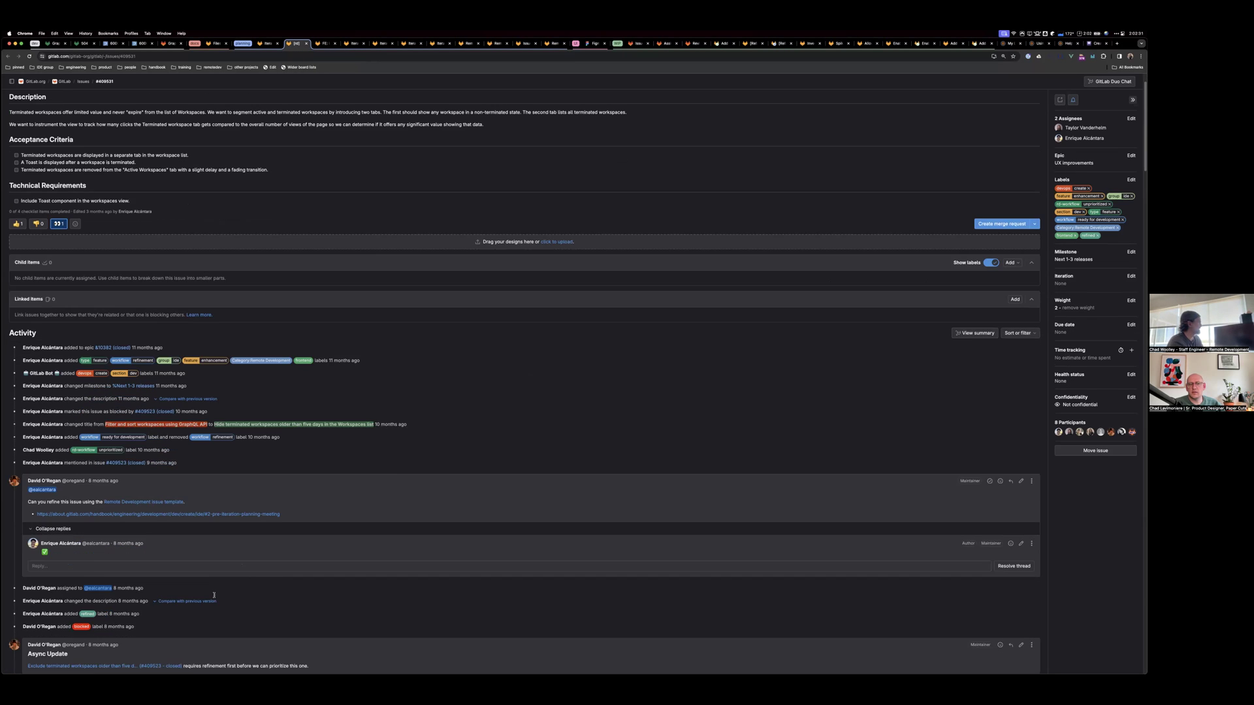
pyautogui.scroll(-20, 214, 595)
pyautogui.click(98, 571)
pyautogui.write('/label ')
pyautogui.write('rd')
pyautogui.press('BackSpace')
pyautogui.write('~rd')
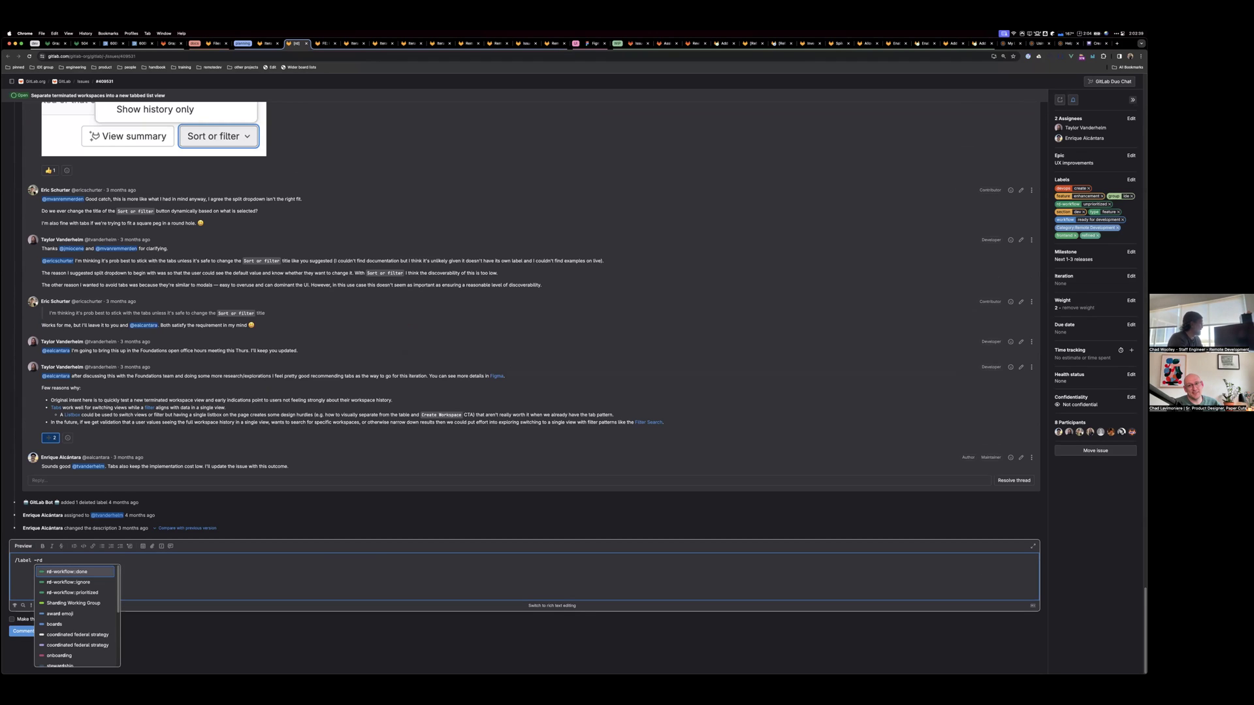
pyautogui.press('Down')
pyautogui.press('Down')
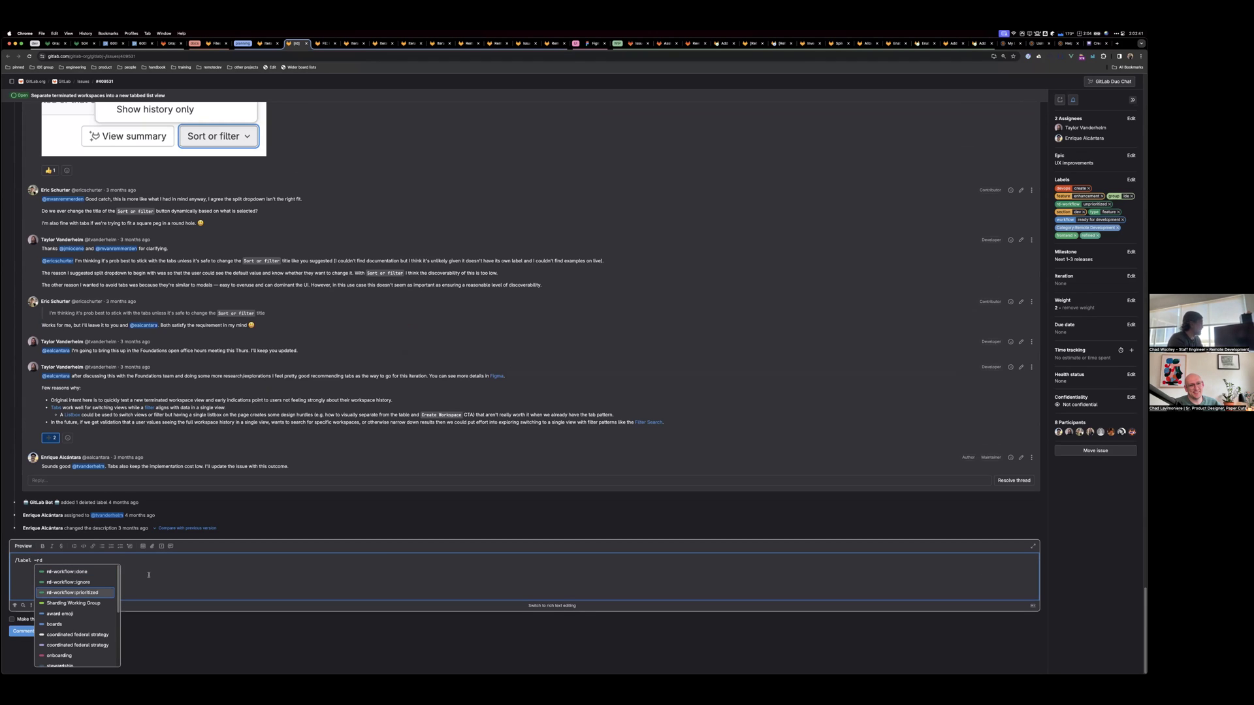
pyautogui.press('Return')
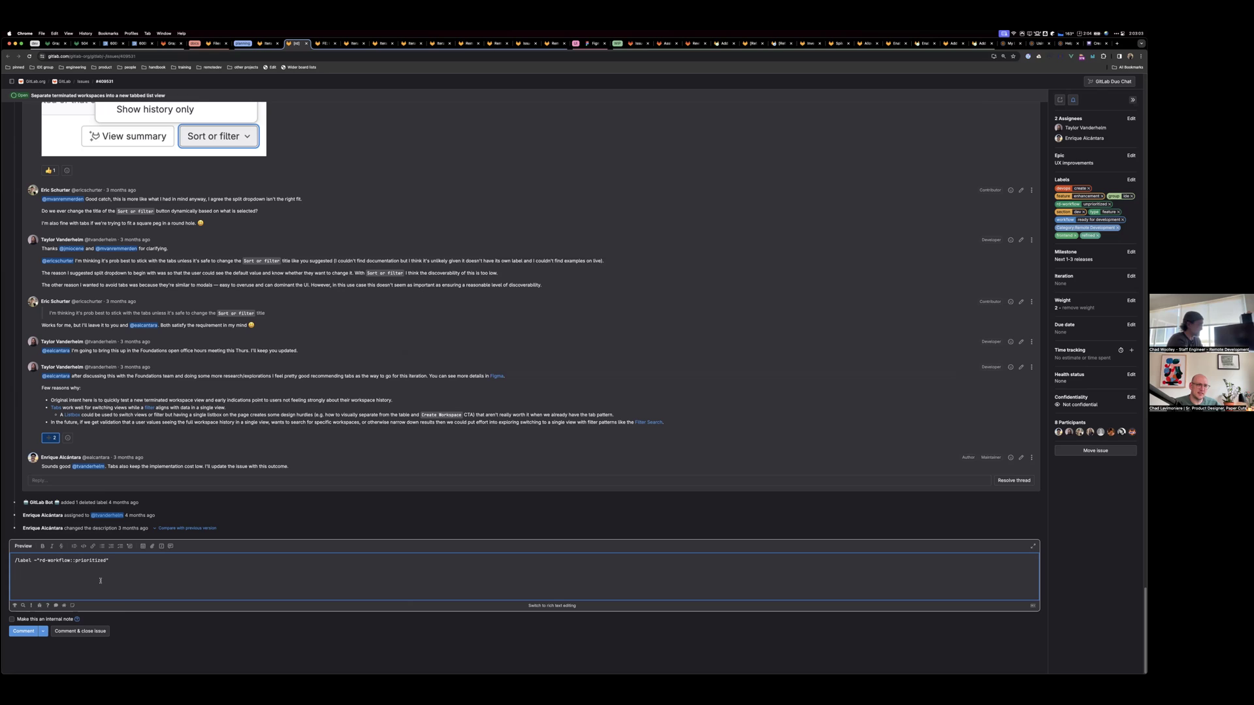
# Add a note that it may be worked in pairing sessions with two teammates, so moving to prioritized
pyautogui.press('Return')
pyautogui.write('Will be workgi')
pyautogui.write('ar')
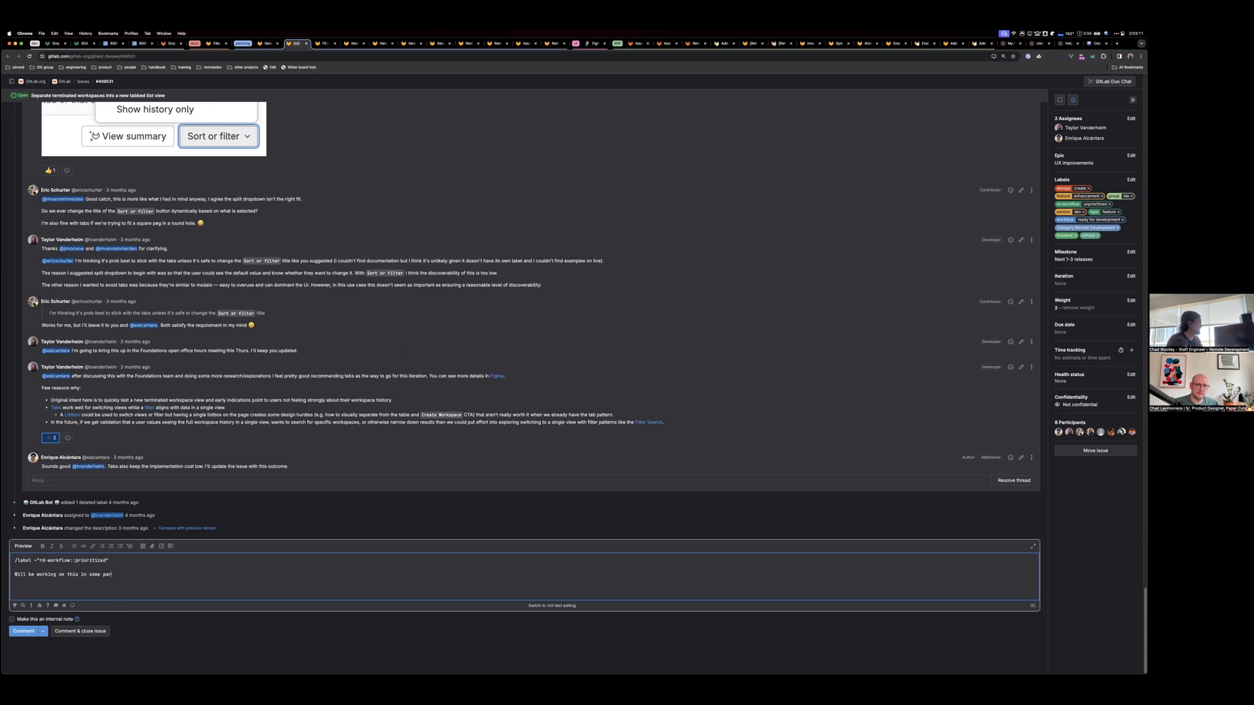
pyautogui.press('BackSpace')
pyautogui.write('iring sessio')
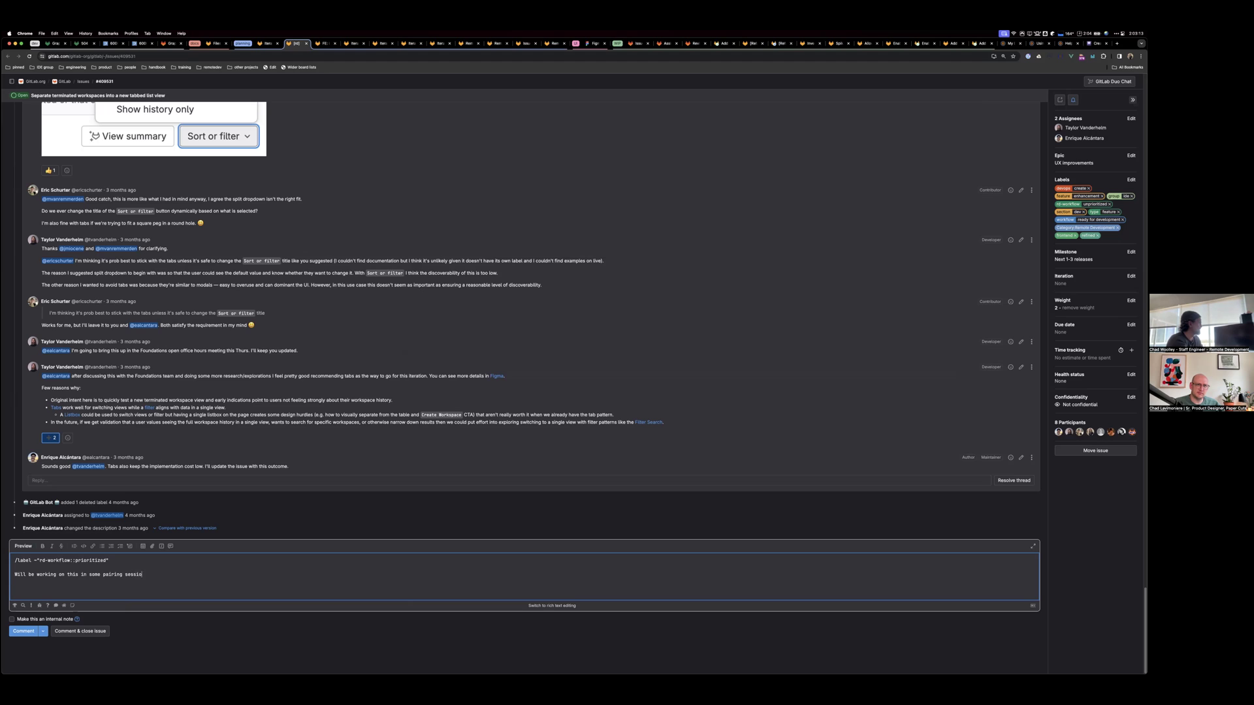
pyautogui.write('ns with Cindy and ')
pyautogui.press('super+Right')
pyautogui.write(', so moving it to prioritized.')
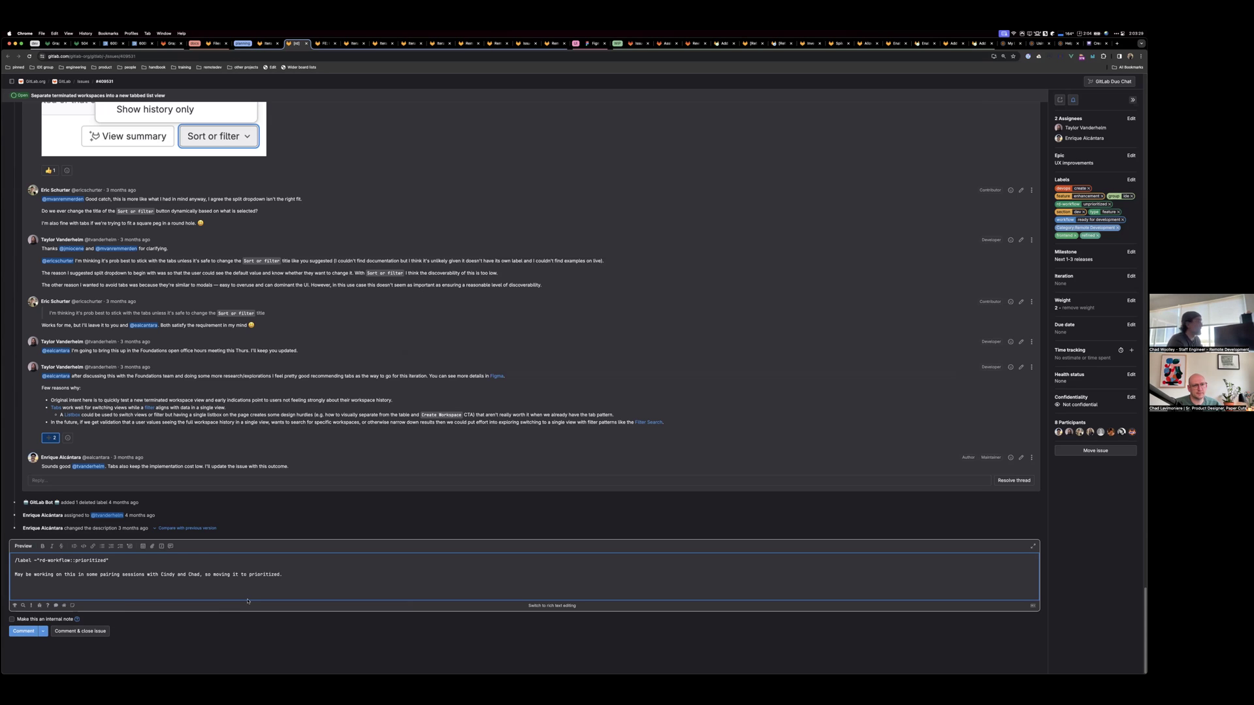
# Add /iteration for RD Apr 1 – Apr 7, 2024 and post the comment
pyautogui.press('Return')
pyautogui.write('/')
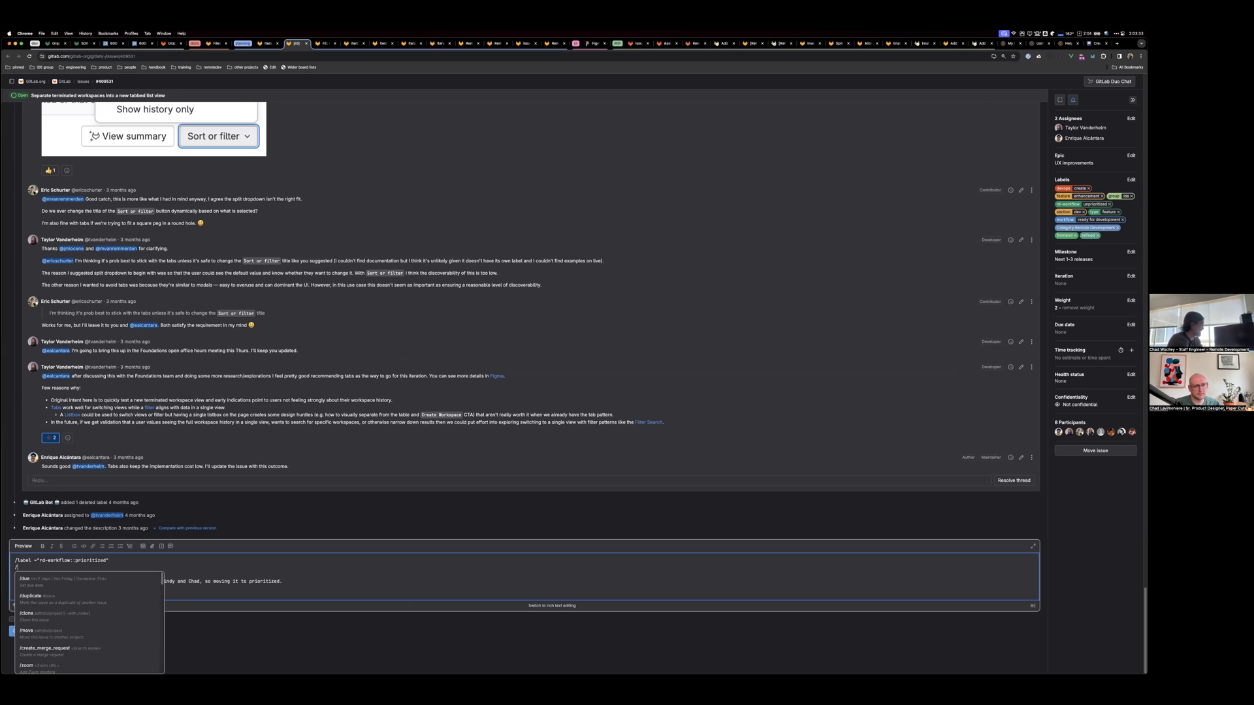
pyautogui.write('iter')
pyautogui.press('Return')
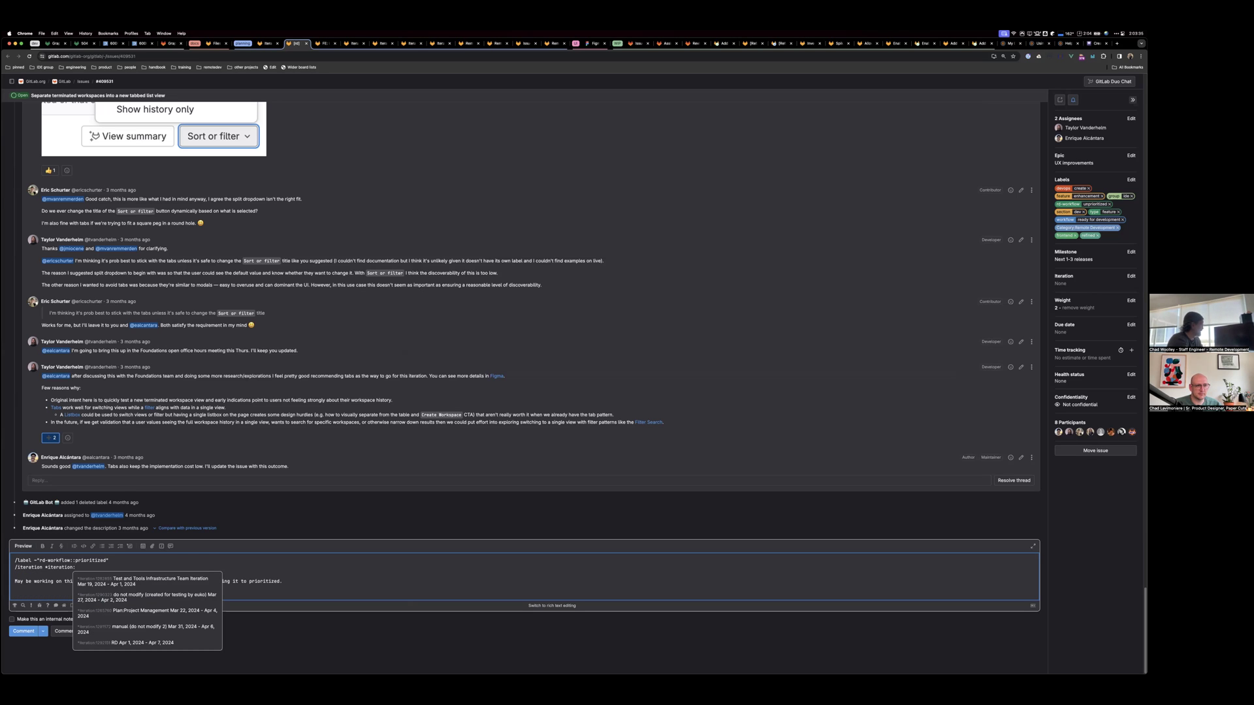
pyautogui.write('rd')
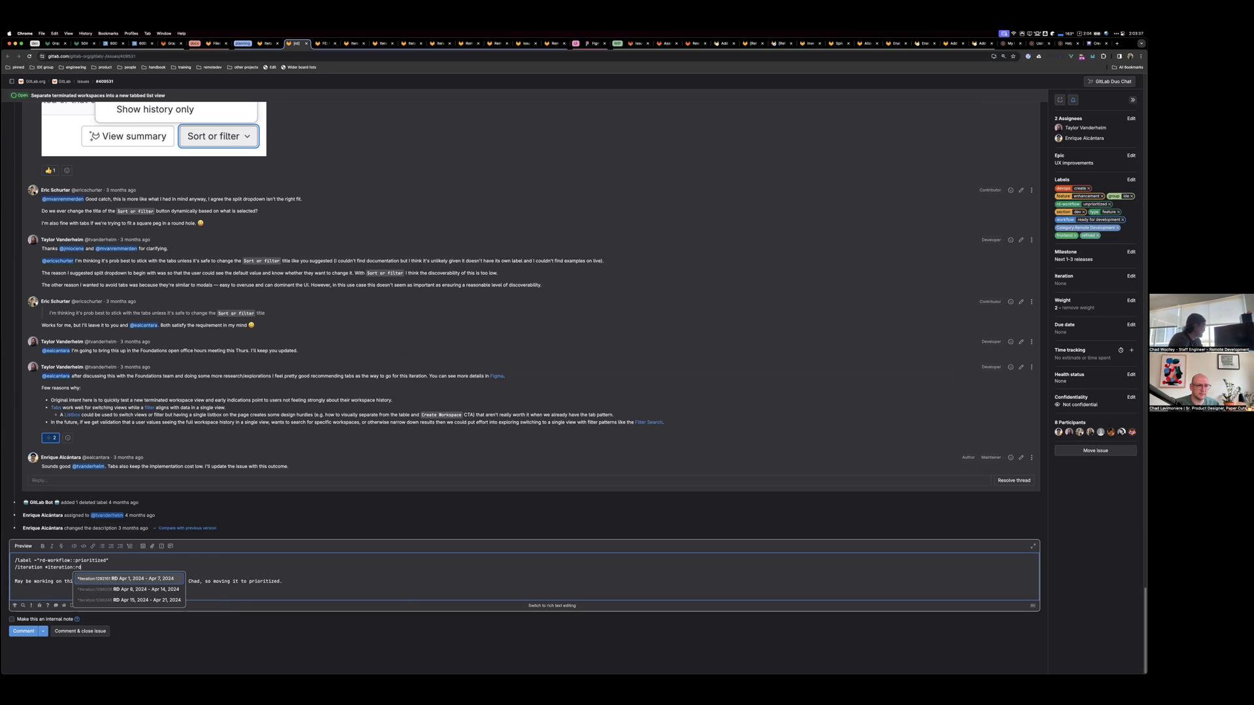
pyautogui.press('Return')
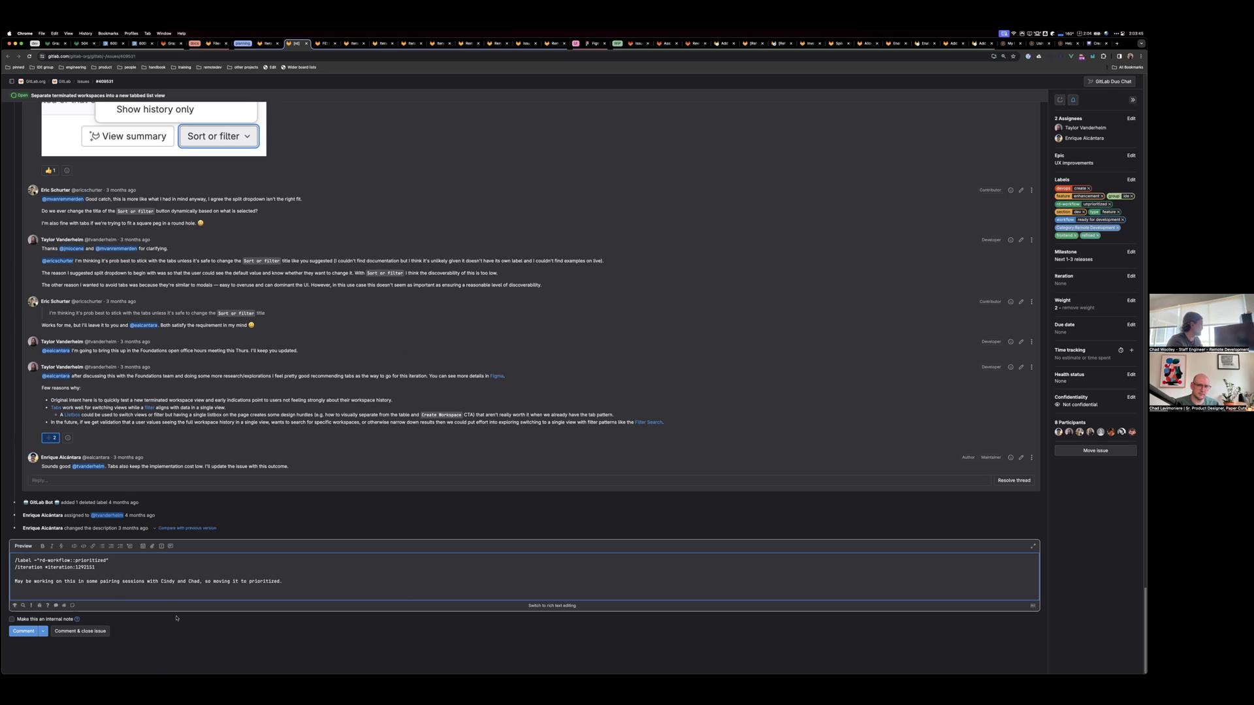
pyautogui.click(23, 631)
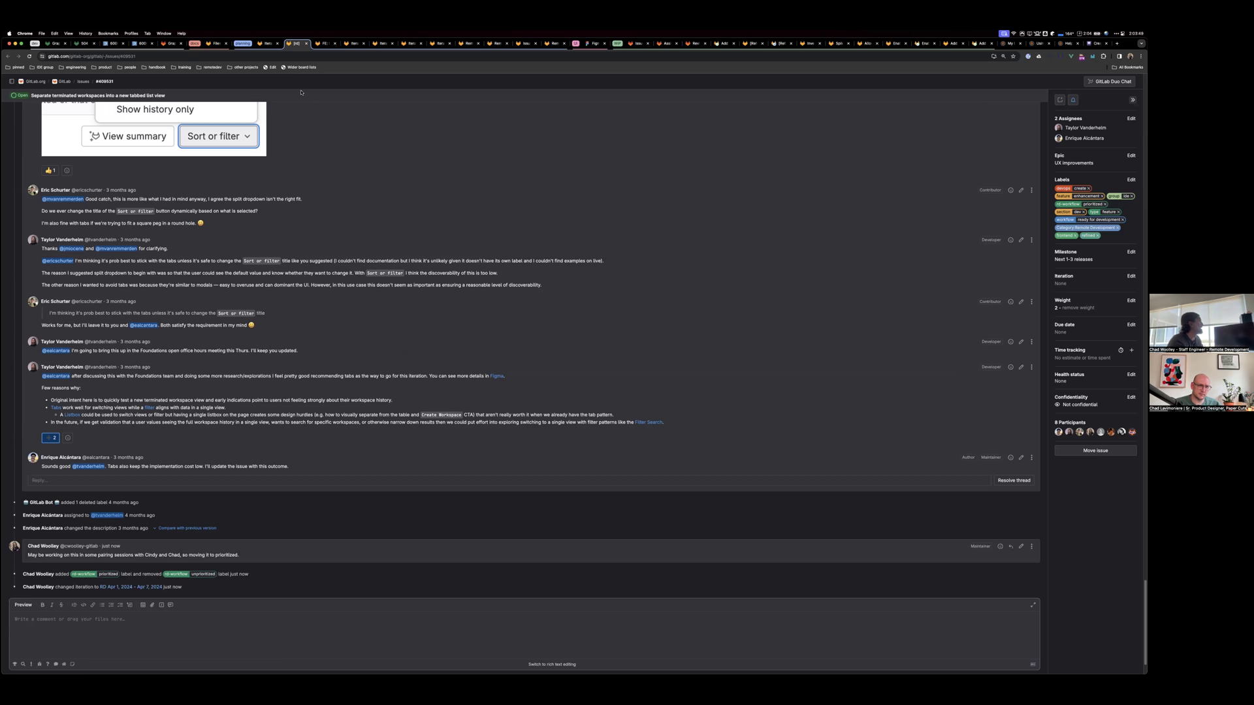
# Reload the board and move the Separate terminated workspaces card to the end of the prioritized list
pyautogui.click(262, 44)
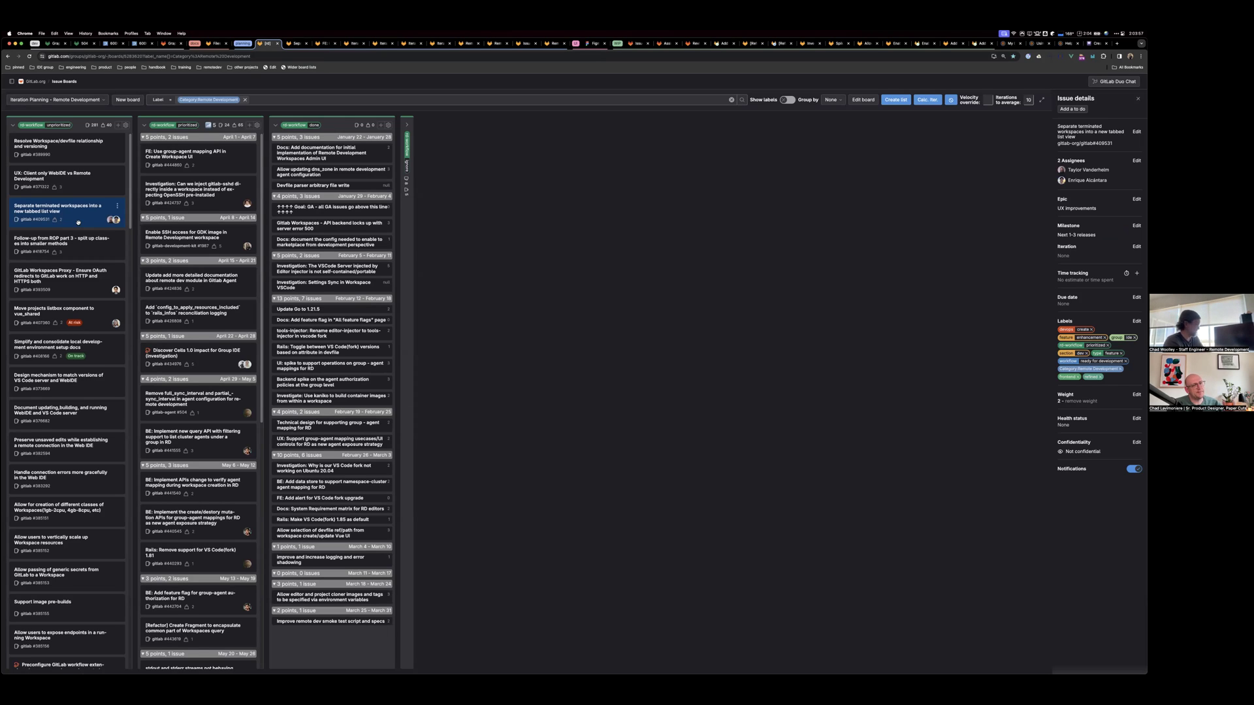
pyautogui.press('super+r')
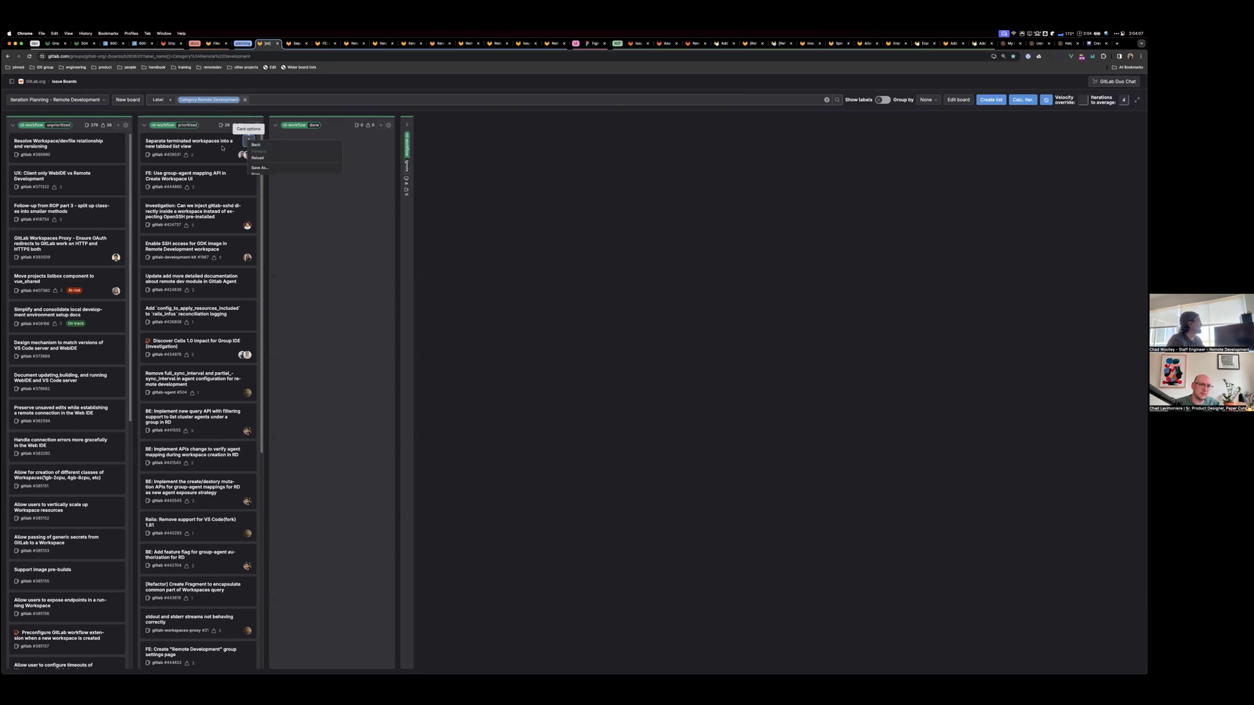
pyautogui.click(249, 142)
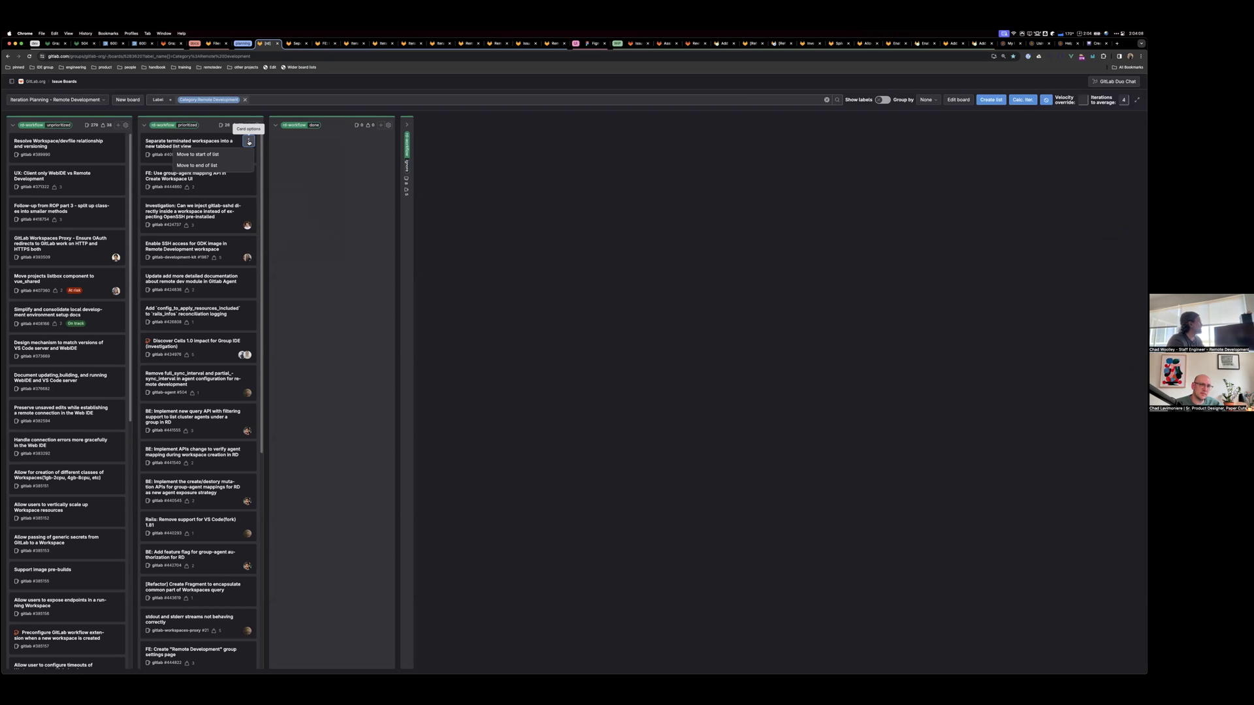
pyautogui.click(206, 167)
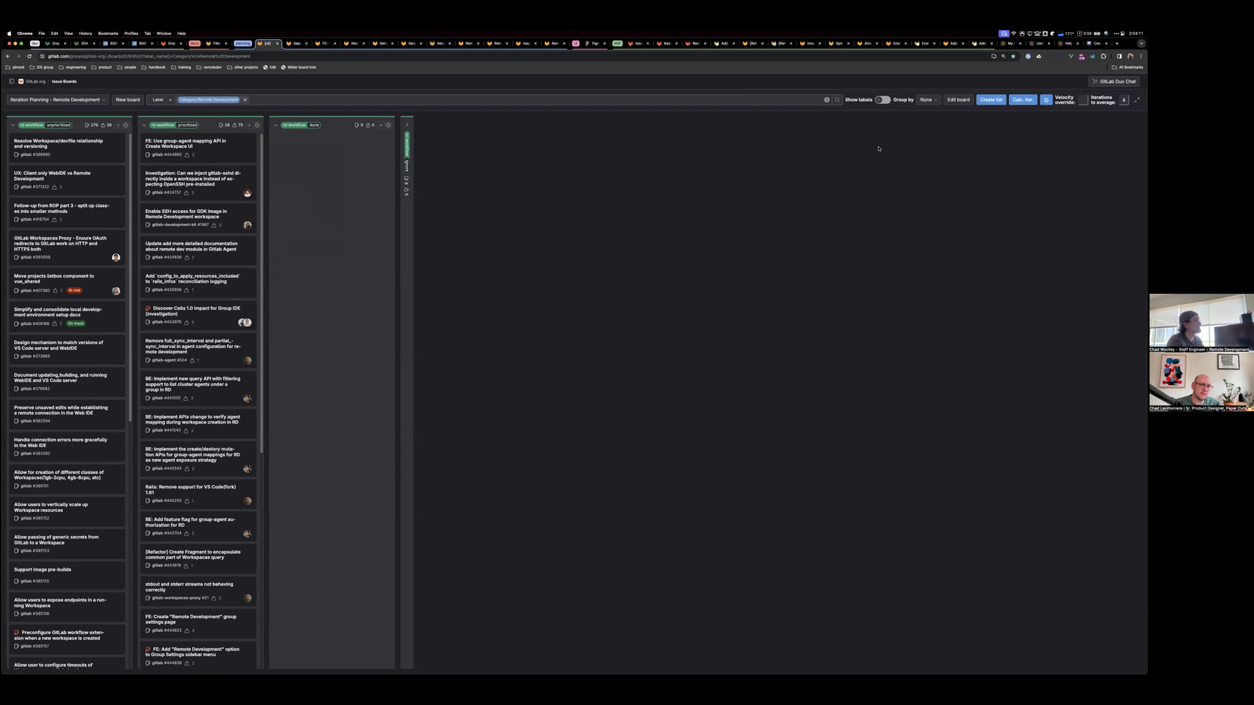
# Run Calc. Iter. so the board's issues are grouped under iteration date sections
pyautogui.click(1008, 102)
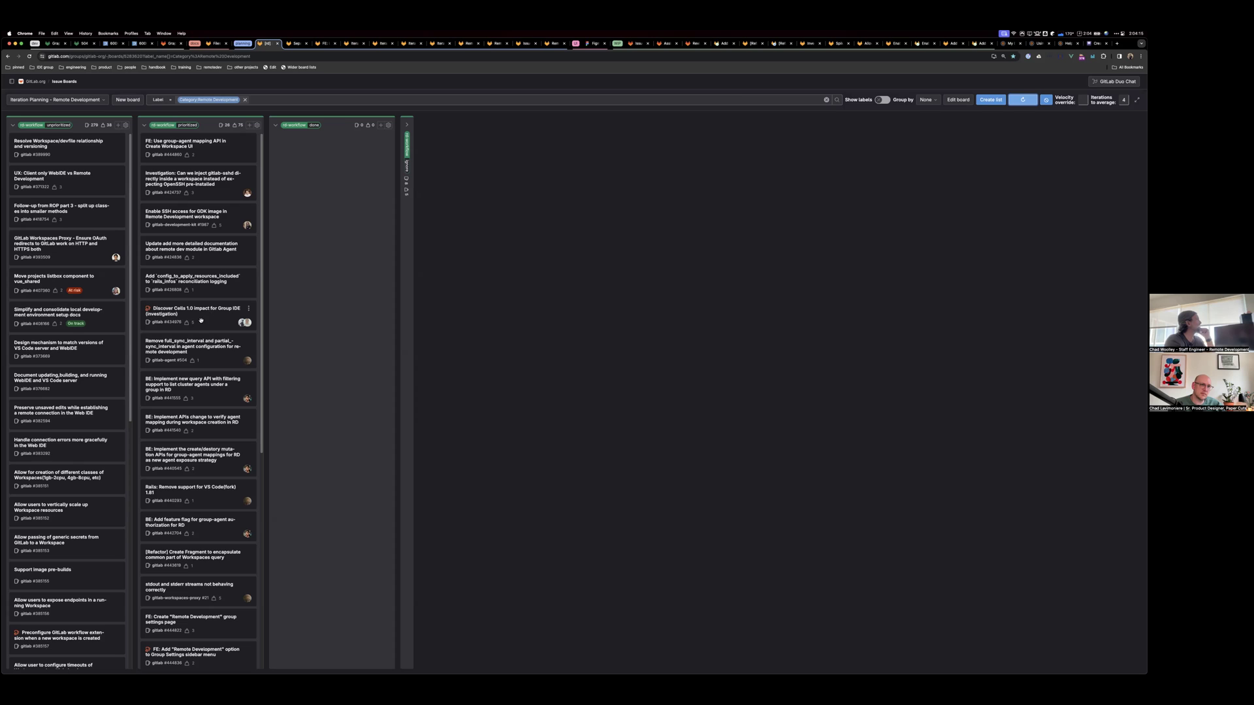
pyautogui.scroll(-10, 193, 333)
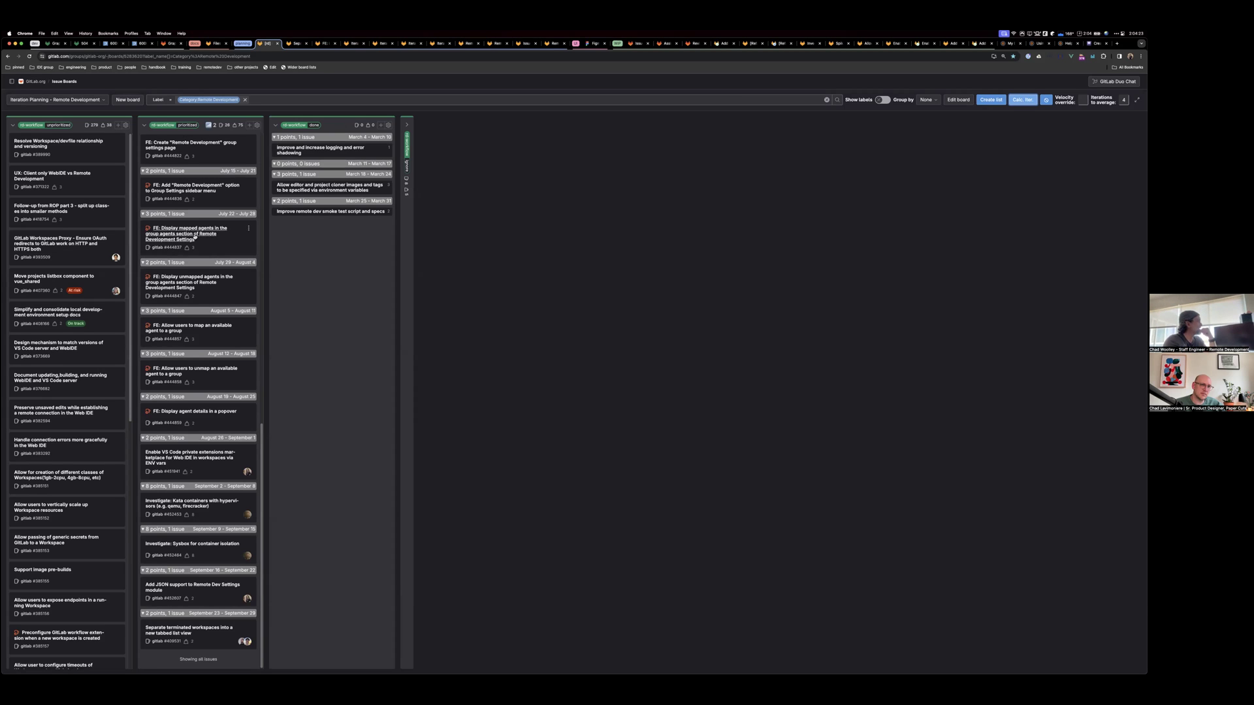
pyautogui.scroll(10, 193, 235)
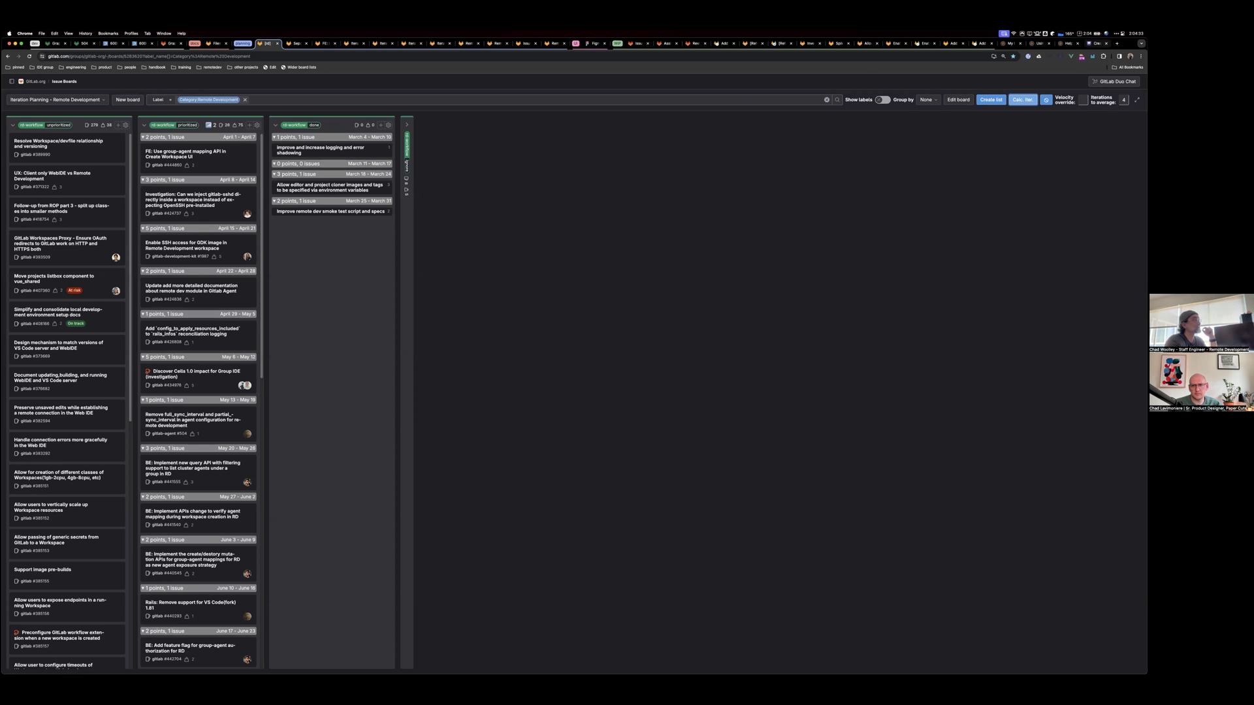
pyautogui.press('super+9')
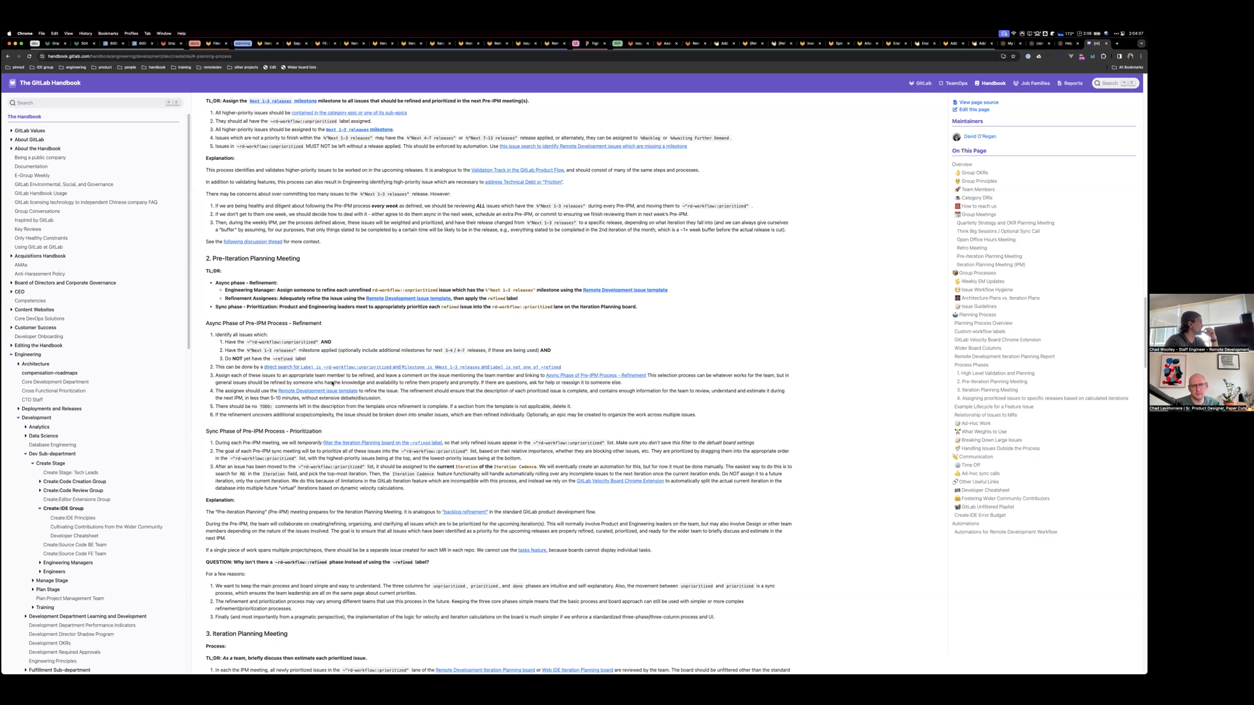
pyautogui.scroll(-2, 332, 384)
pyautogui.moveTo(323, 385); pyautogui.dragTo(288, 384)
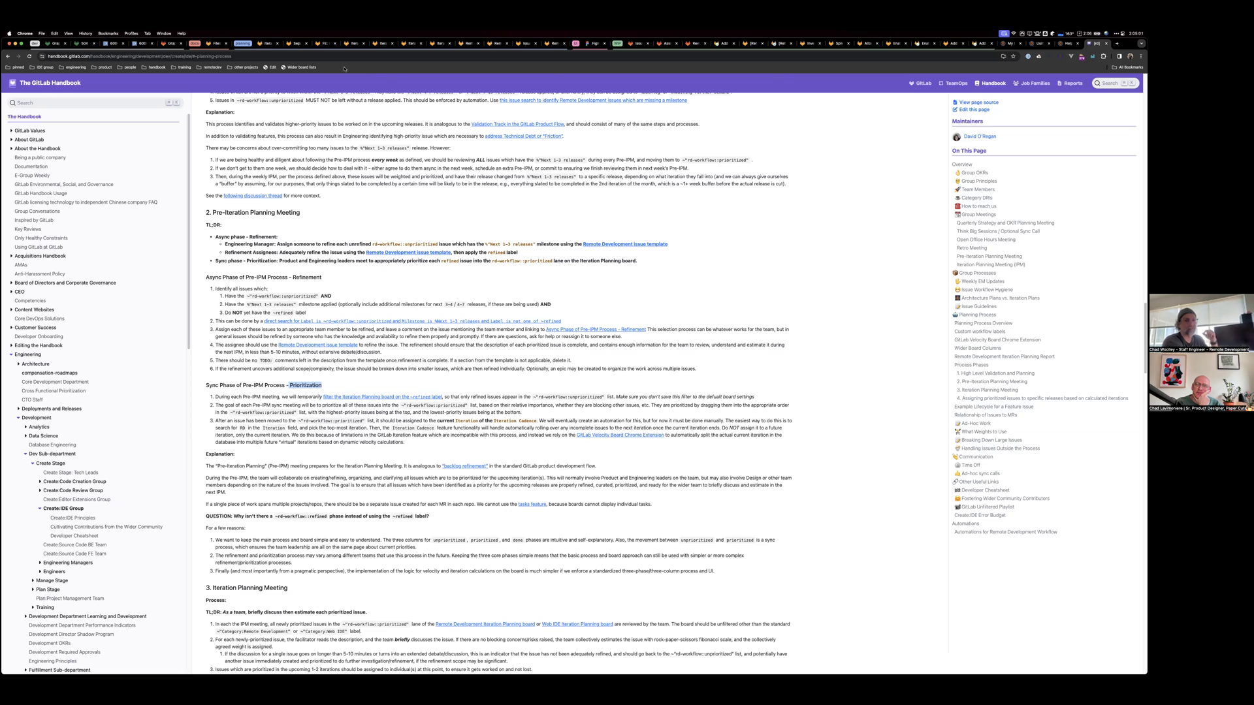
pyautogui.click(259, 44)
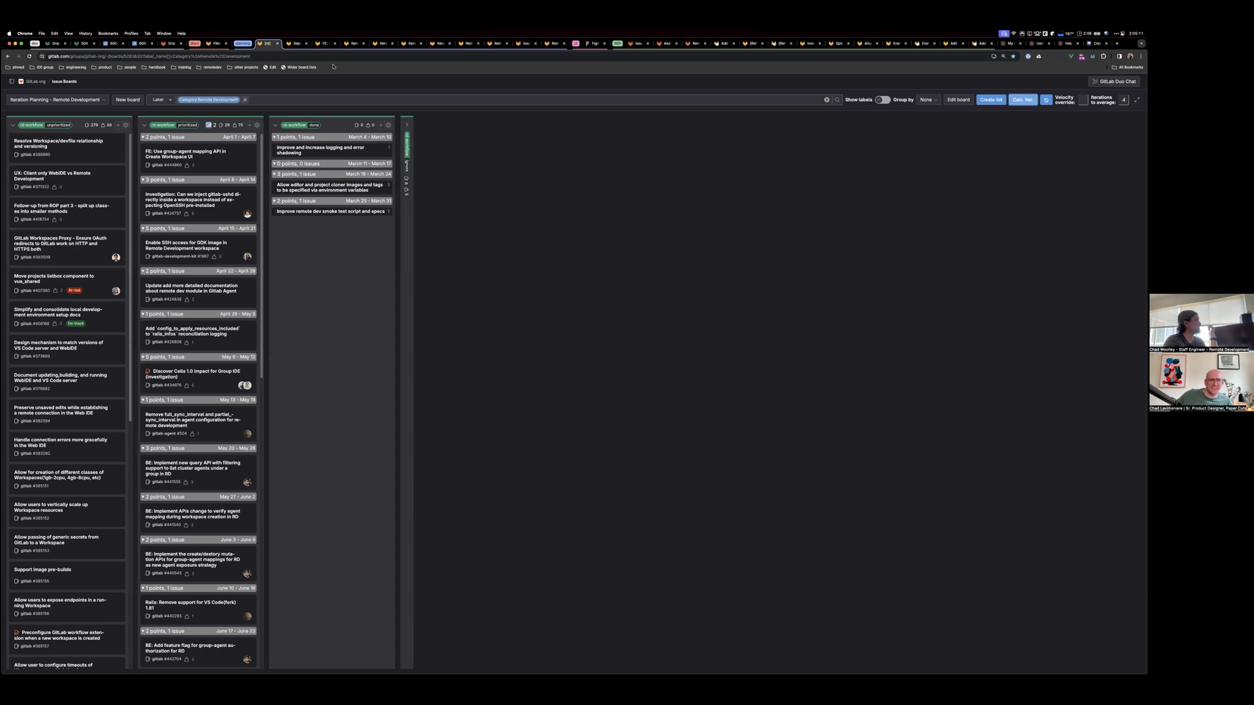
pyautogui.click(296, 44)
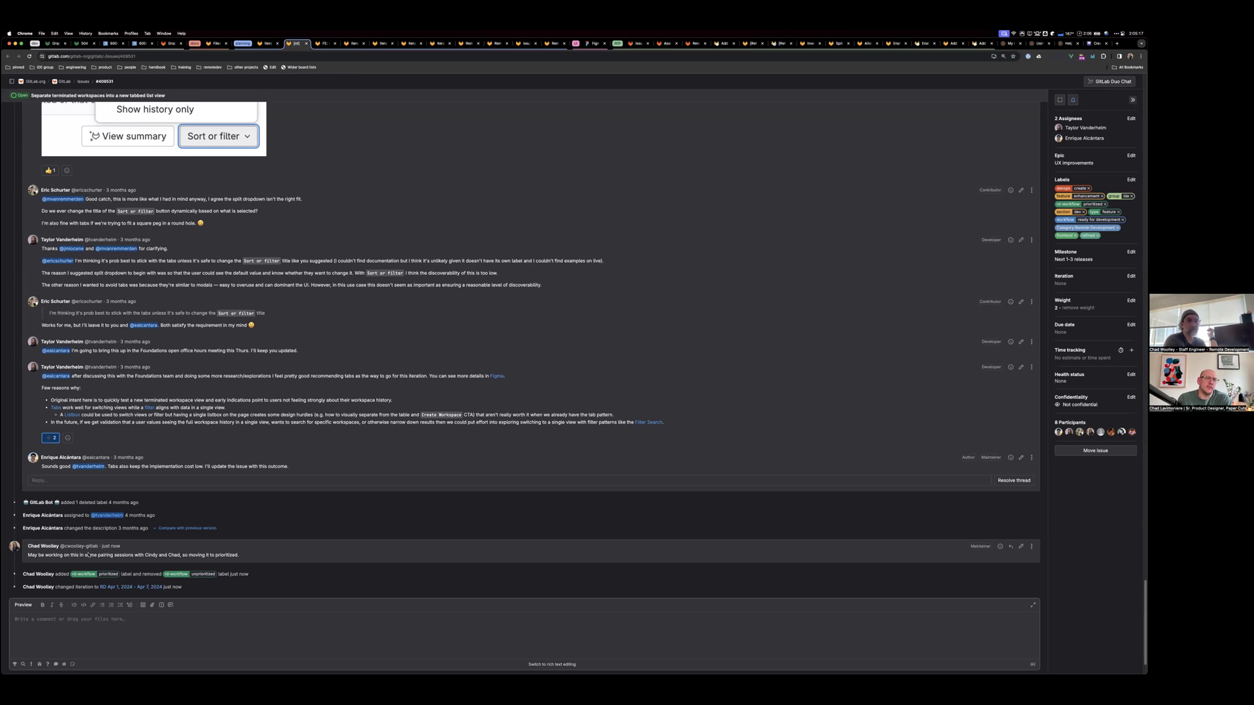
pyautogui.click(268, 43)
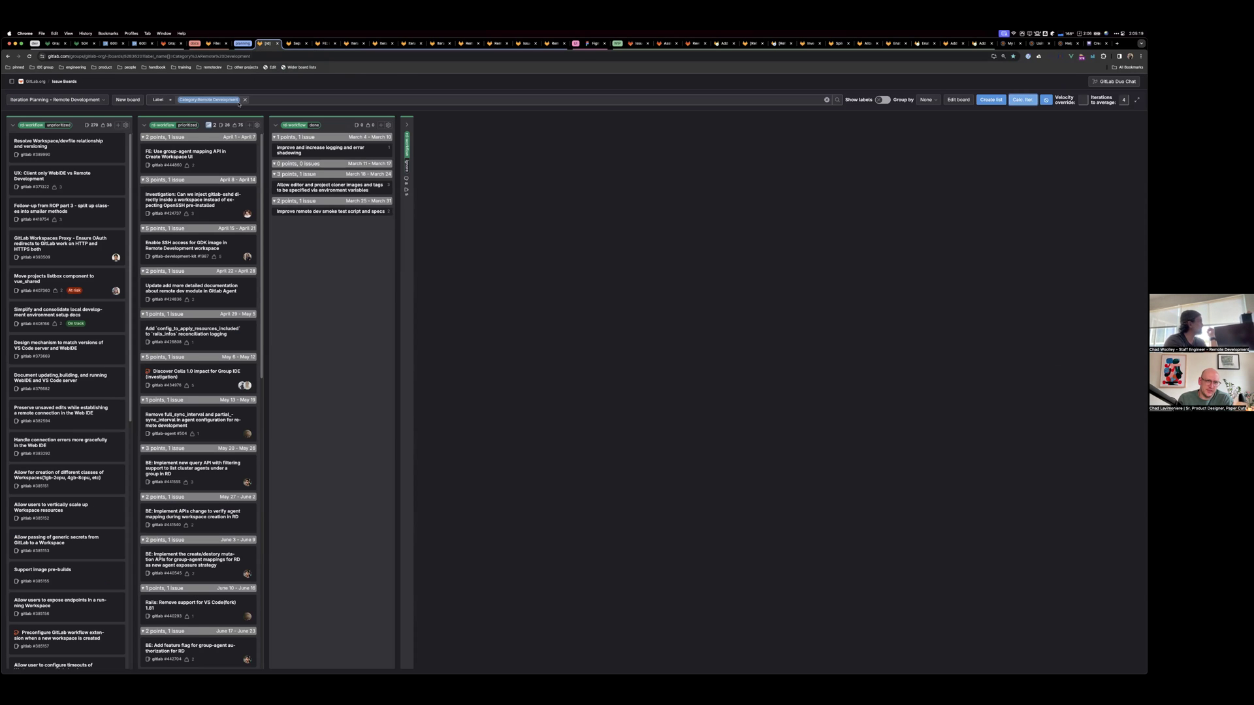
pyautogui.click(248, 151)
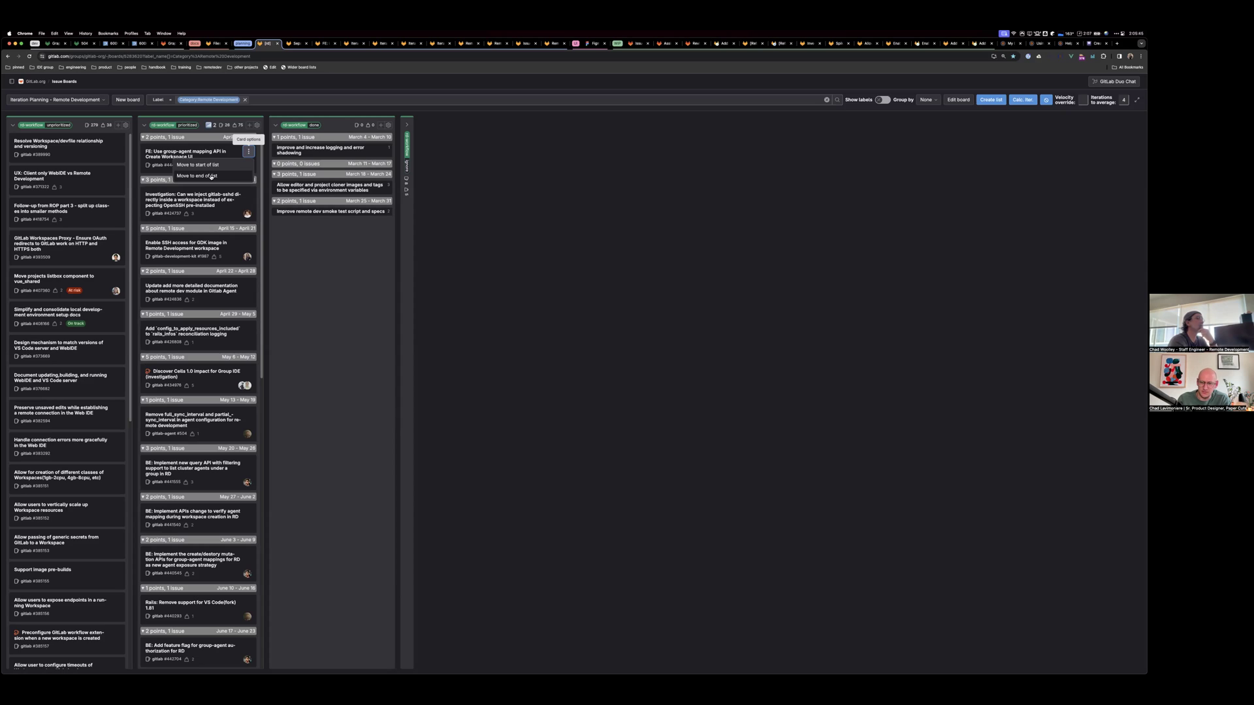
pyautogui.click(211, 176)
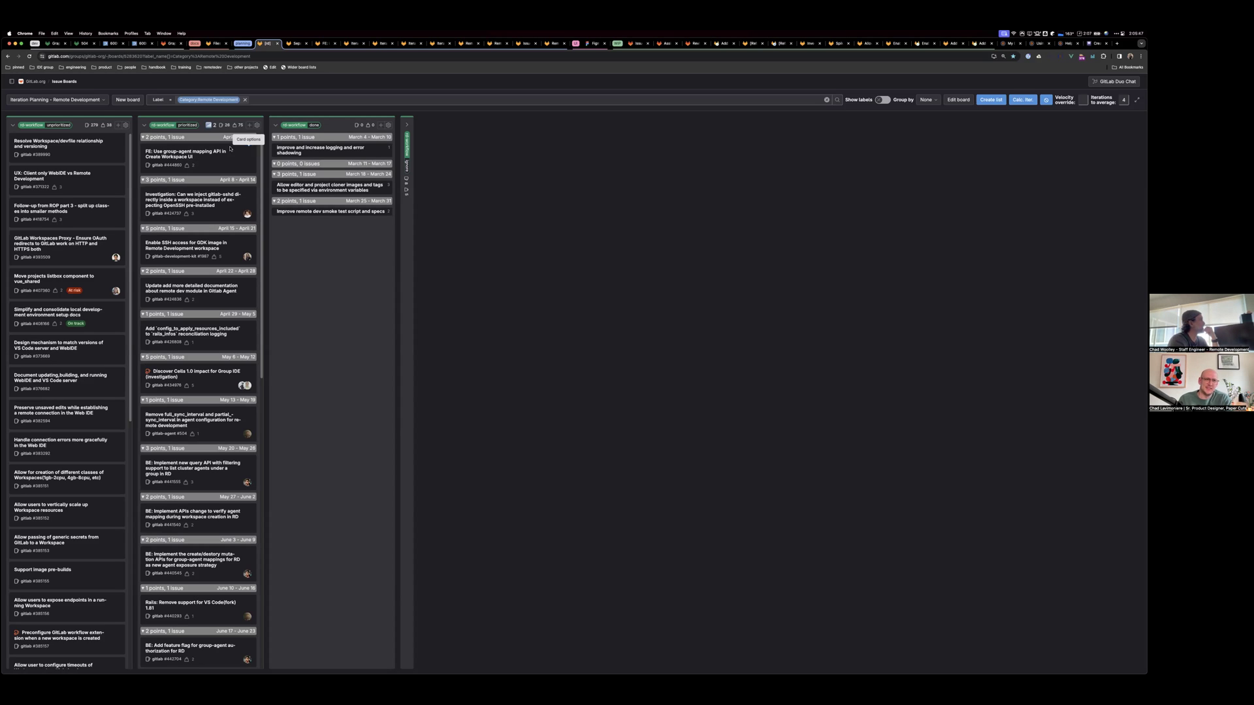